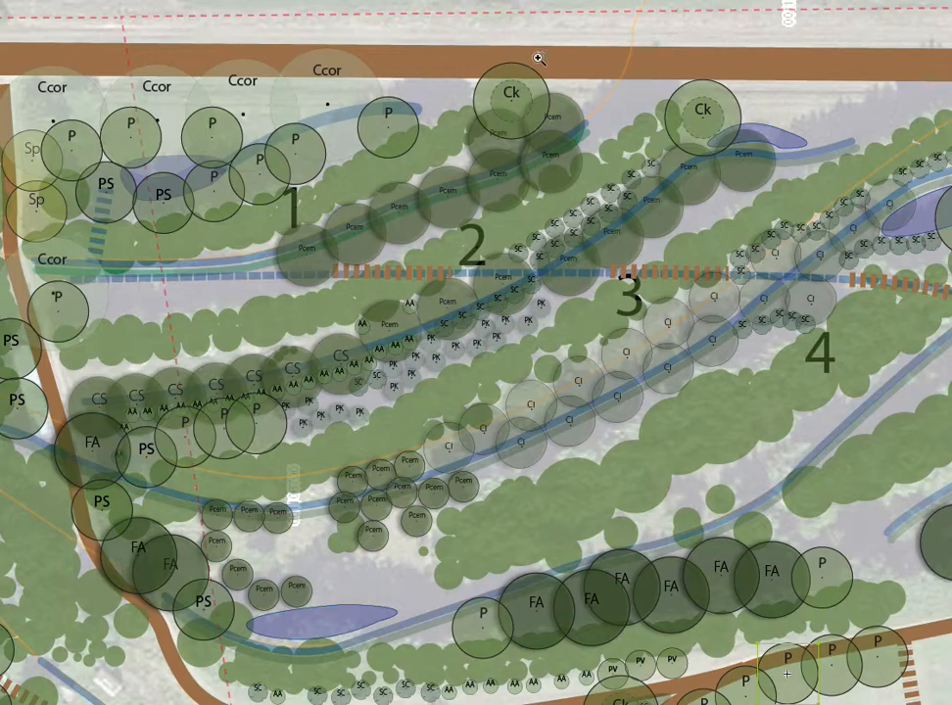
- Switch to the plant spreadsheet and review the picked shrubs and trees with their heights and spreads
{"action": "key", "text": "super+Tab"}
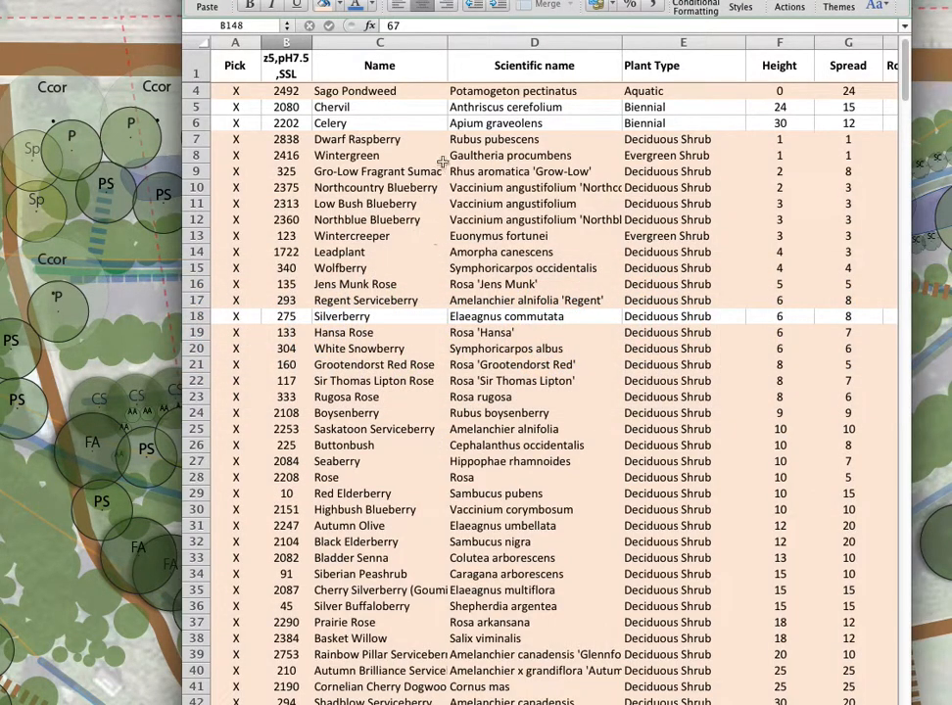
{"action": "left_click_drag", "start_coordinate": [905, 93], "coordinate": [885, 136]}
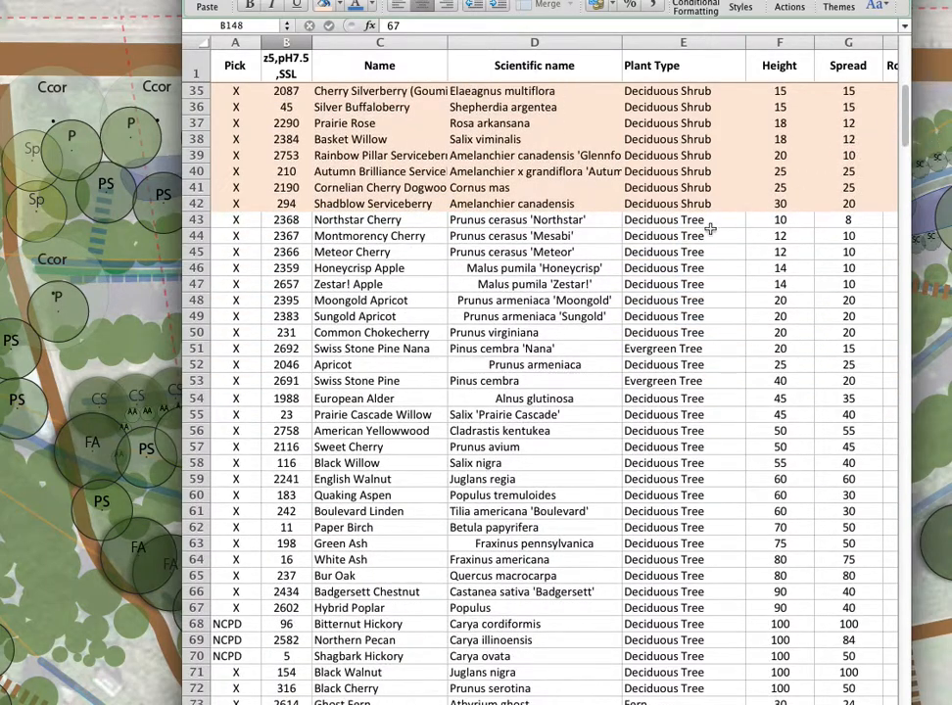
{"action": "left_click_drag", "start_coordinate": [909, 182], "coordinate": [909, 94]}
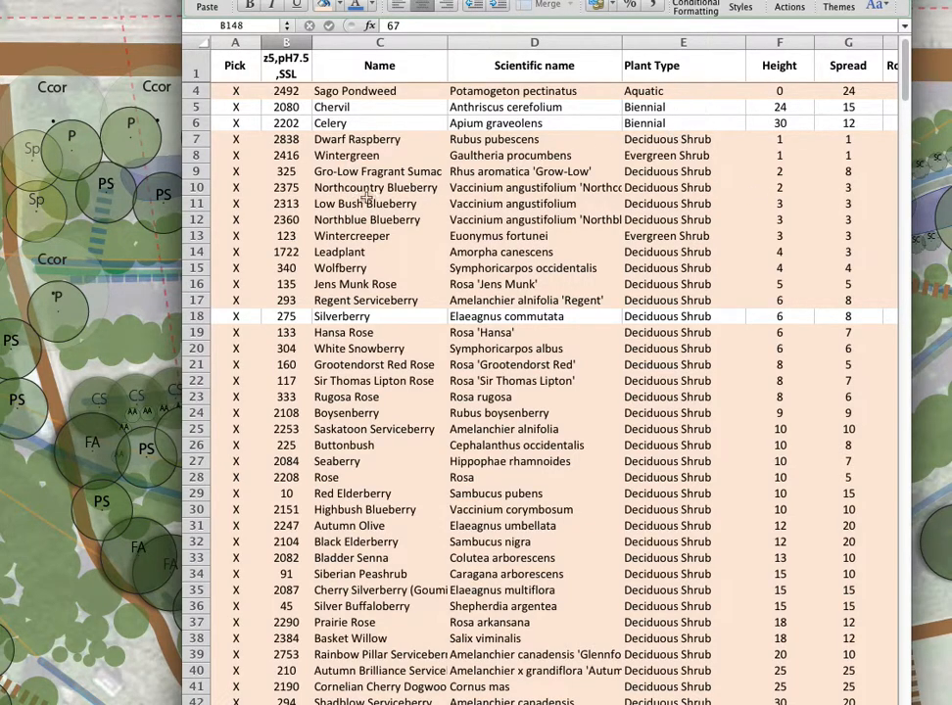
- Switch to Illustrator and view the Shrubs block on the plant symbol template sheet close up
{"action": "left_click", "coordinate": [131, 15]}
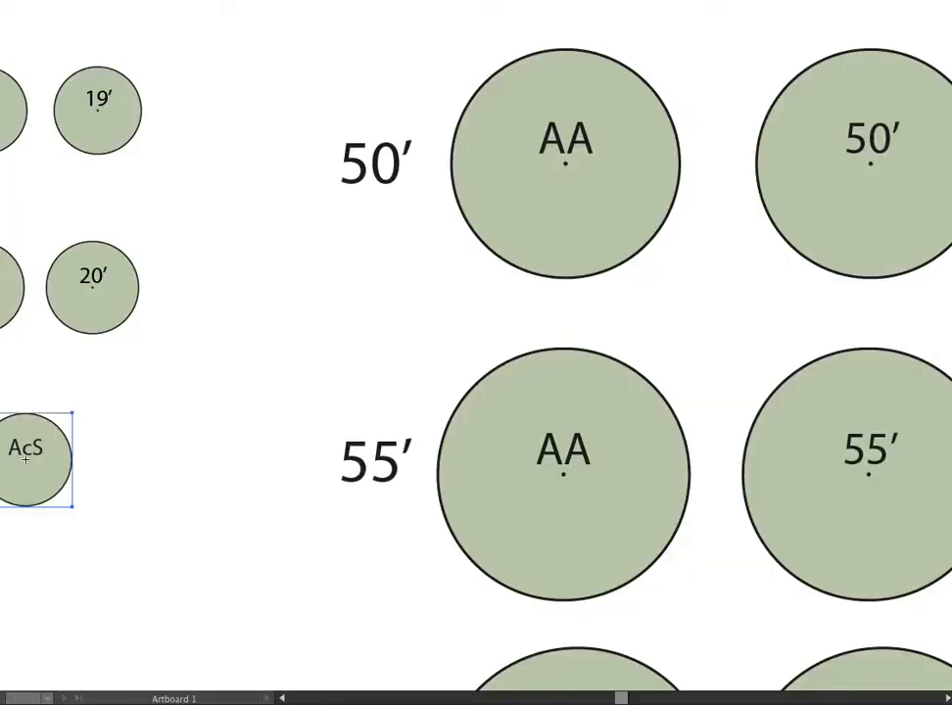
{"action": "key", "text": "ctrl+0"}
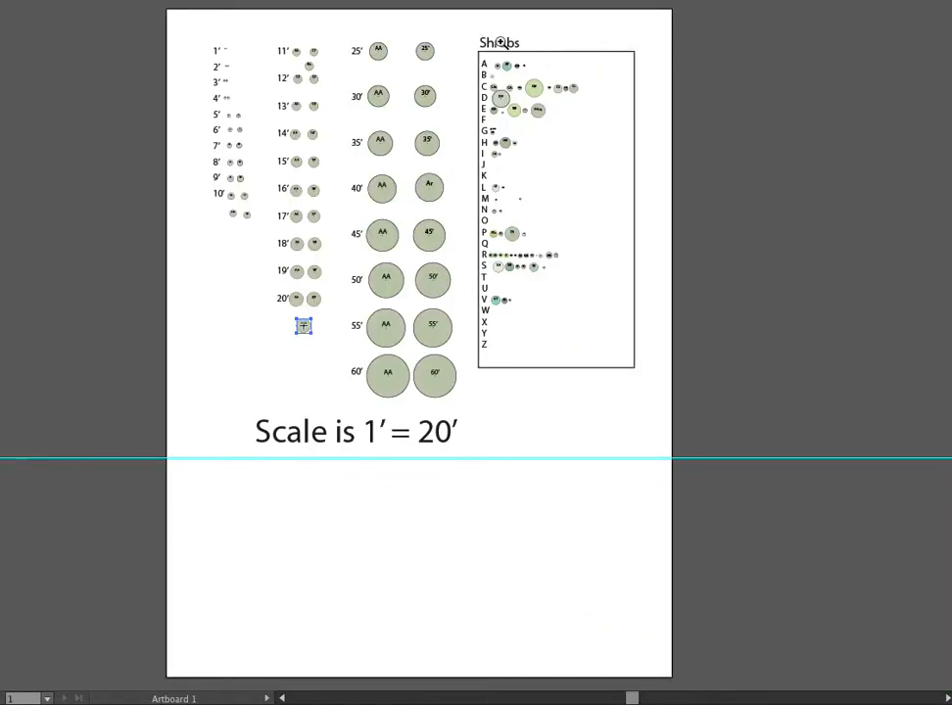
{"action": "left_click_drag", "start_coordinate": [471, 38], "coordinate": [636, 378]}
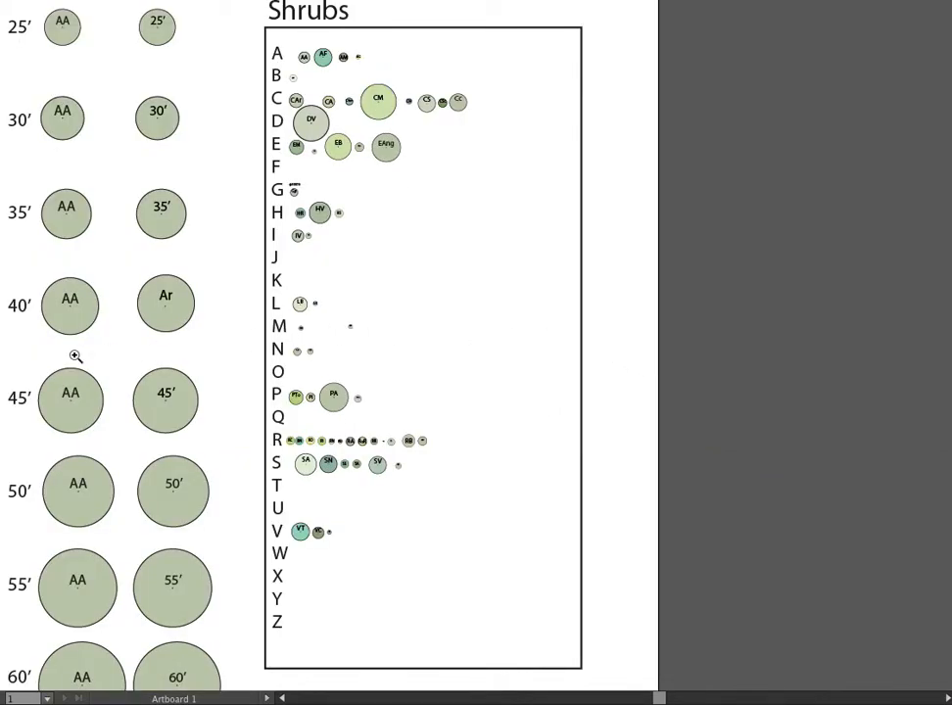
{"action": "left_click_drag", "start_coordinate": [245, 336], "coordinate": [176, 324]}
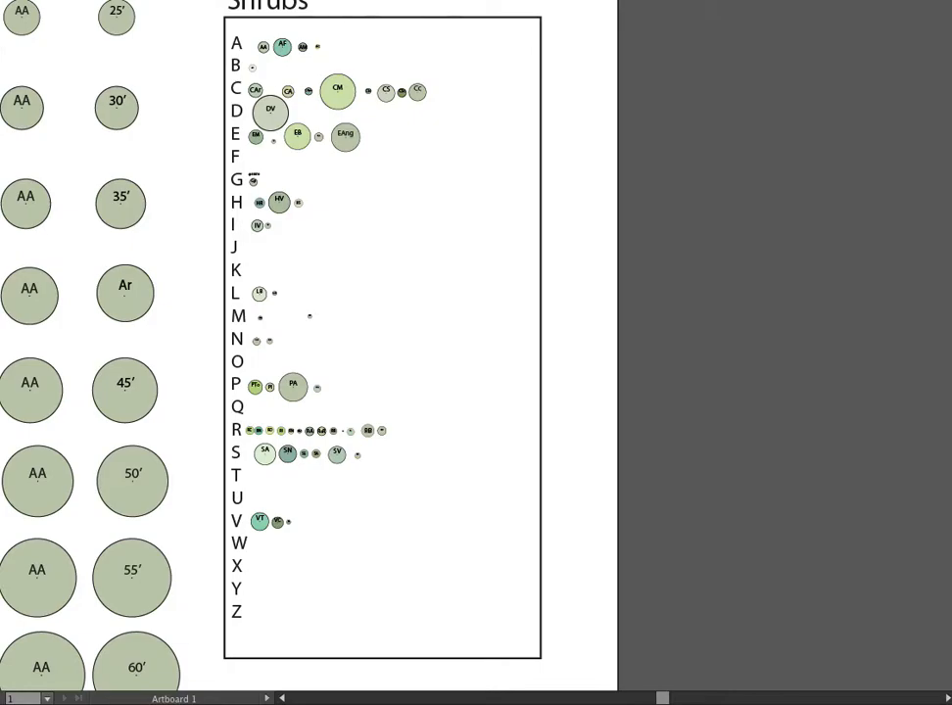
- Bring the SW Shrub Symbols library into view and browse its shrub symbols by spread
{"action": "left_click_drag", "start_coordinate": [948, 5], "coordinate": [686, 8]}
{"action": "left_click_drag", "start_coordinate": [917, 137], "coordinate": [947, 530]}
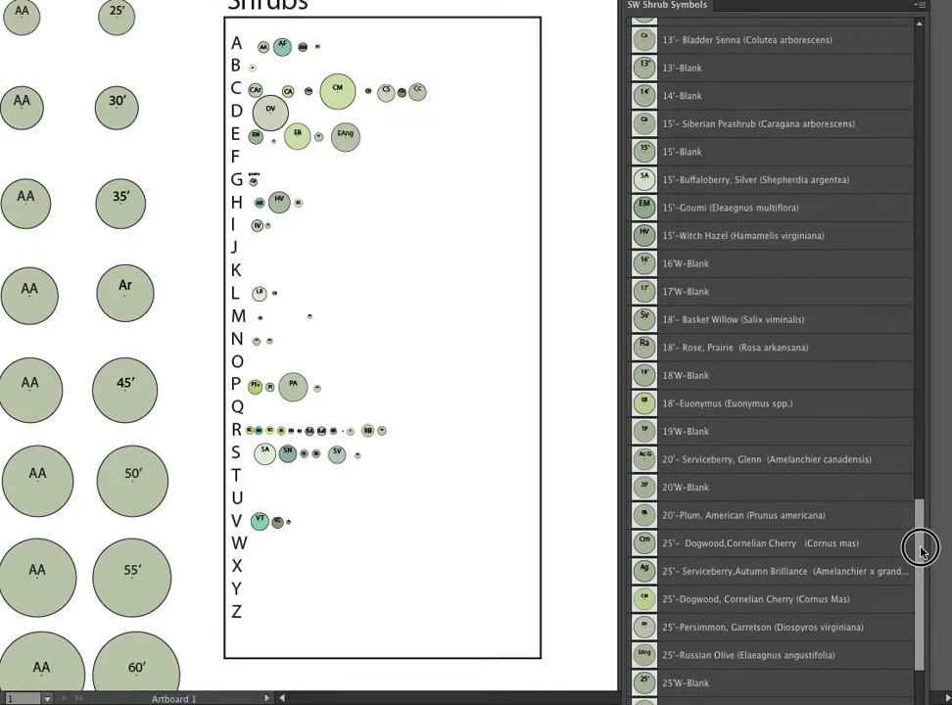
{"action": "left_click_drag", "start_coordinate": [918, 559], "coordinate": [922, 476]}
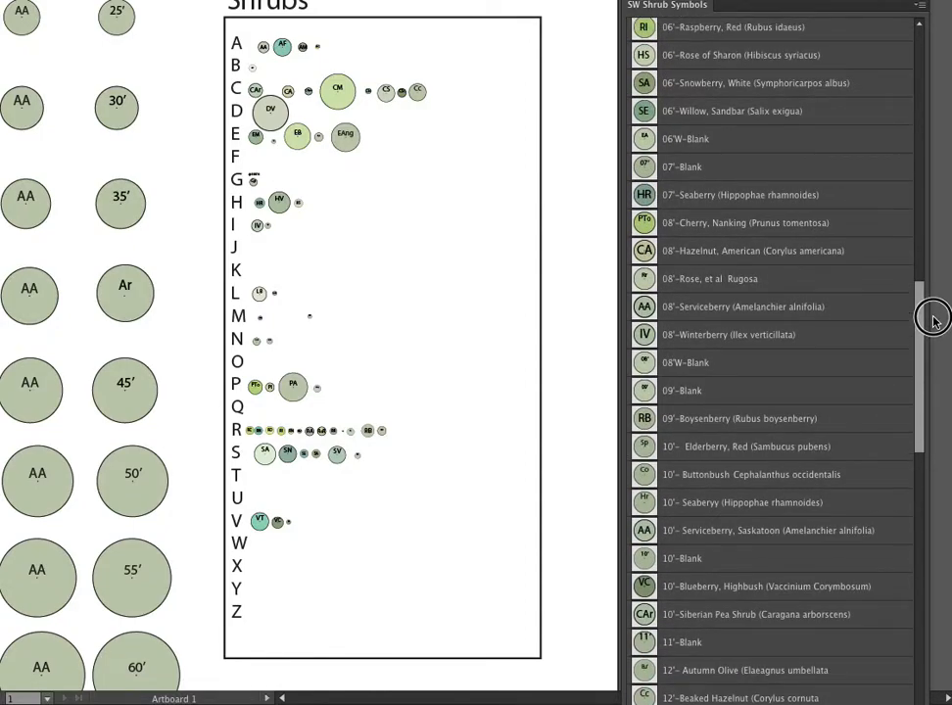
{"action": "left_click_drag", "start_coordinate": [926, 182], "coordinate": [921, 60]}
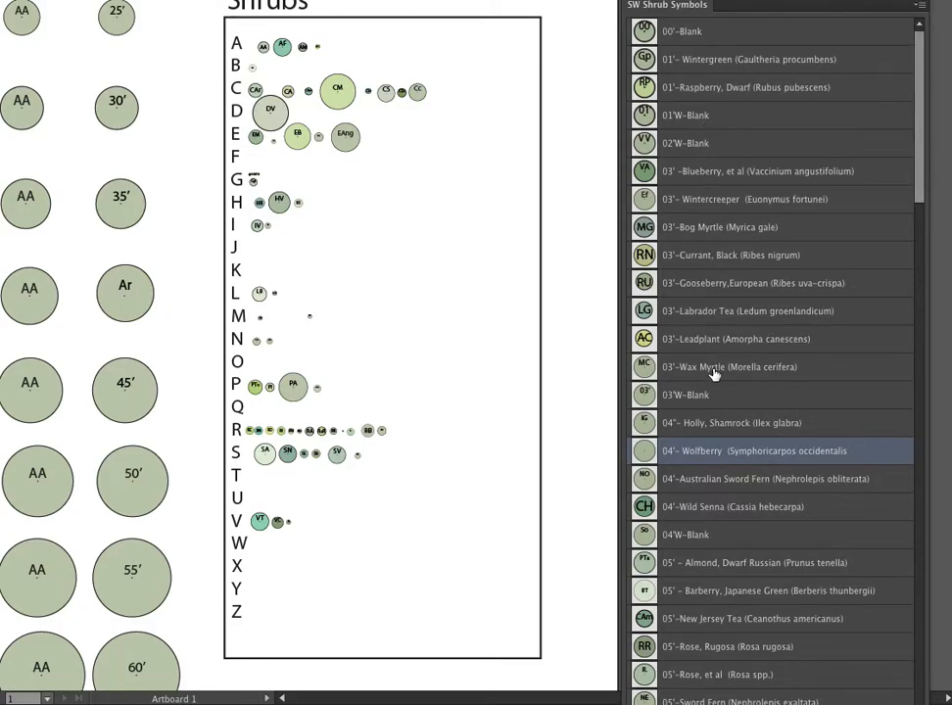
{"action": "mouse_move", "coordinate": [918, 172]}
{"action": "left_mouse_down"}
{"action": "mouse_move", "coordinate": [910, 270]}
{"action": "mouse_move", "coordinate": [914, 187]}
{"action": "left_mouse_up"}
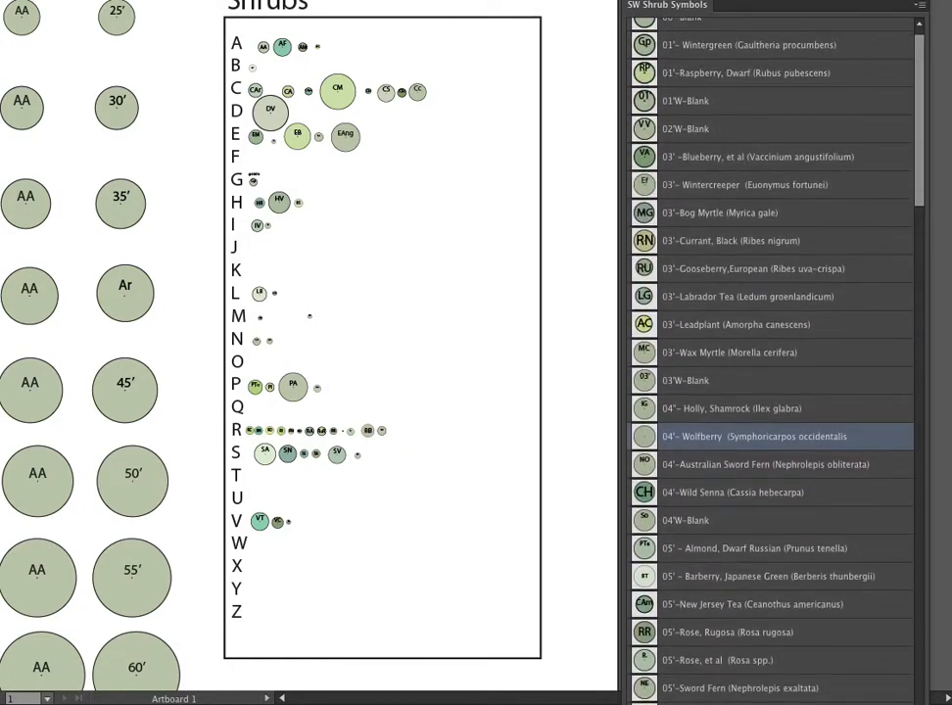
- Switch to the planting plan, show its own Symbols list in place of the shrub library, and browse to the smaller shrubs
{"action": "key", "text": "super+grave"}
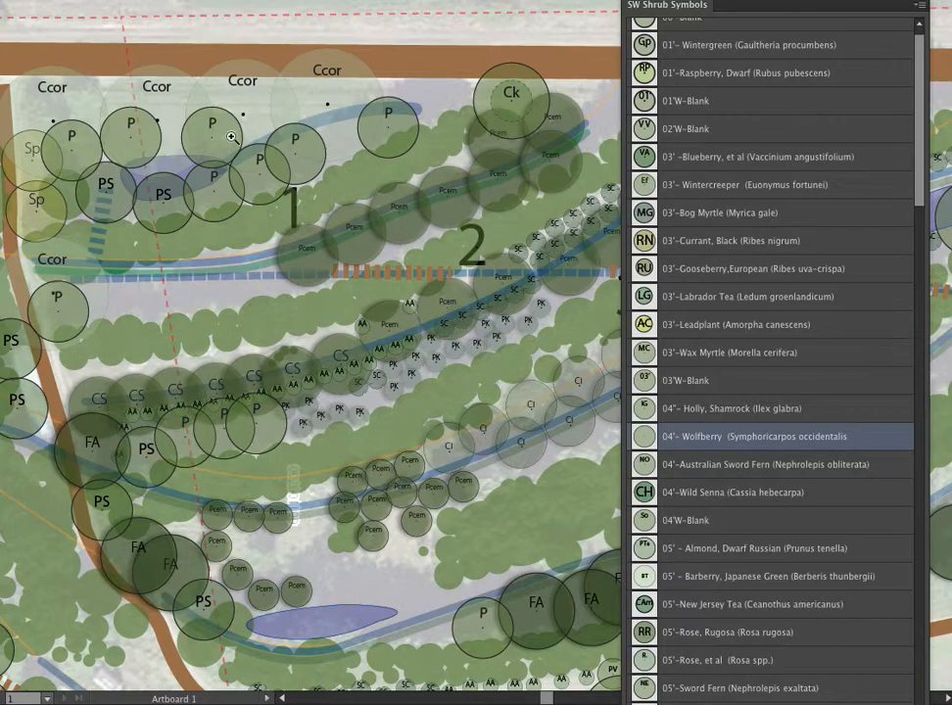
{"action": "left_click_drag", "start_coordinate": [697, 8], "coordinate": [946, 12]}
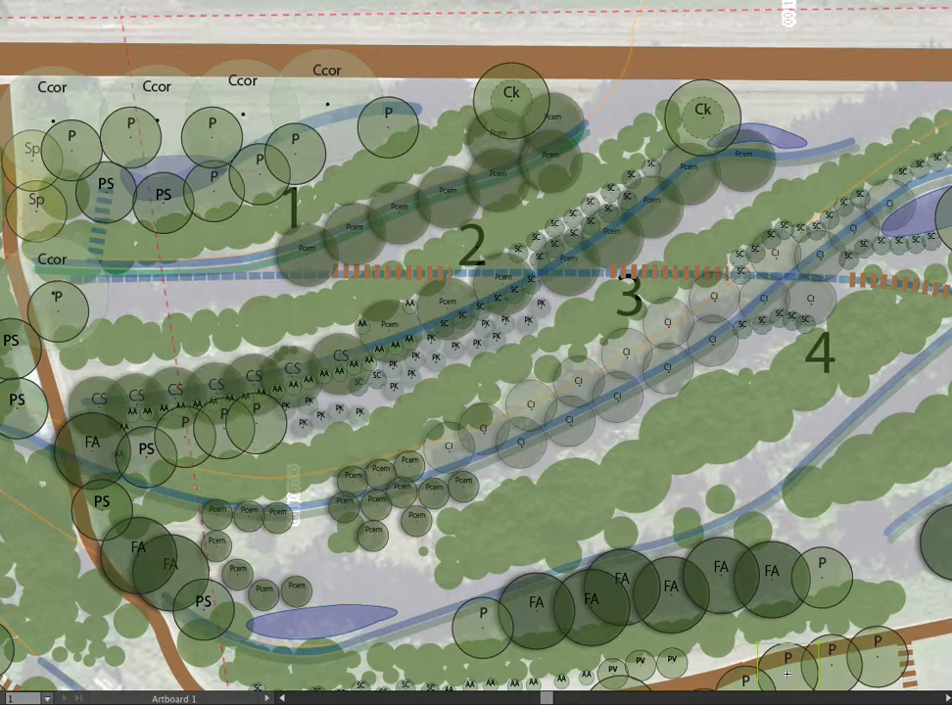
{"action": "left_click_drag", "start_coordinate": [945, 12], "coordinate": [667, 14]}
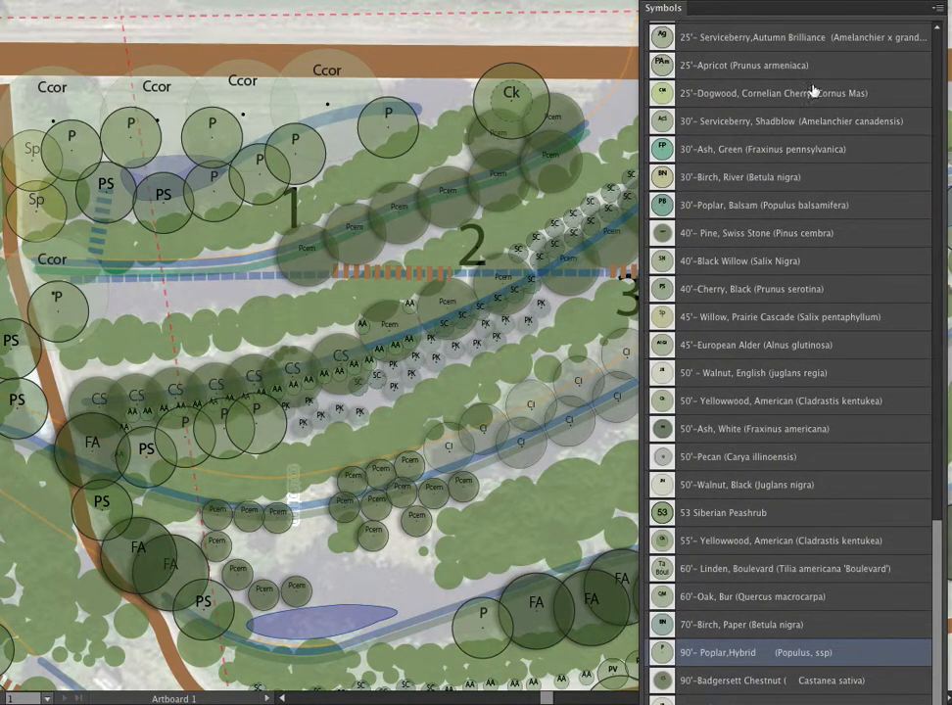
{"action": "left_click_drag", "start_coordinate": [935, 531], "coordinate": [915, 120]}
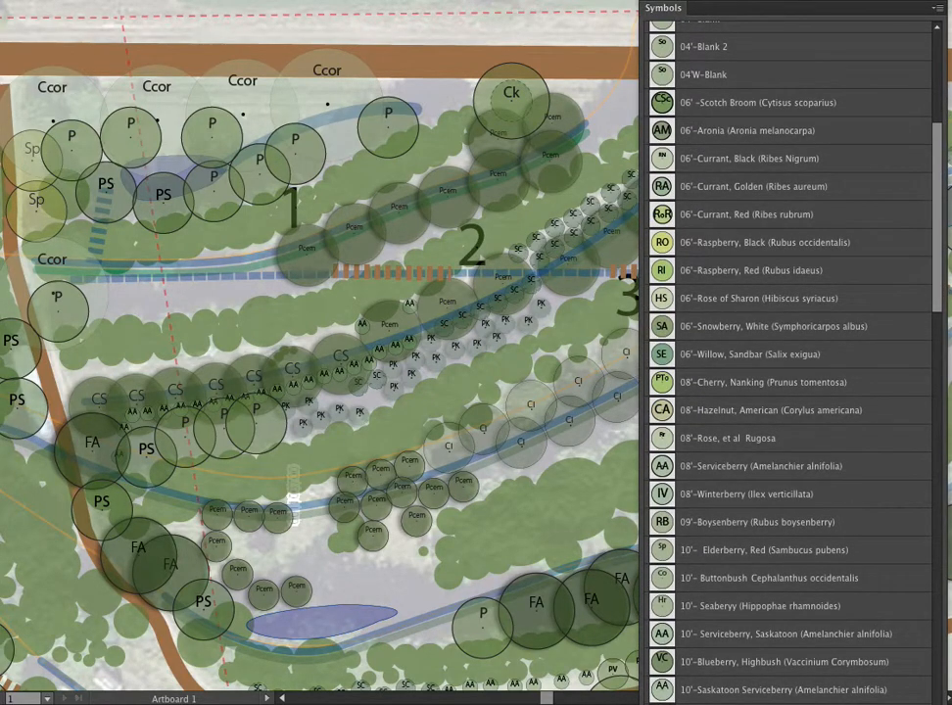
{"action": "left_click_drag", "start_coordinate": [936, 146], "coordinate": [937, 103]}
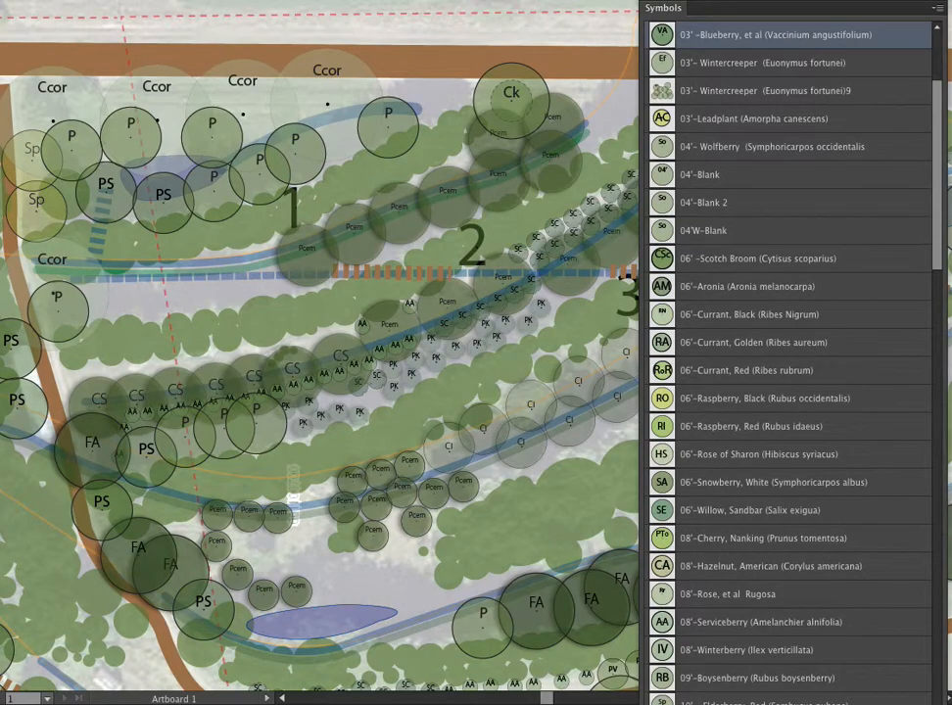
- Place the SW Shrub Symbols library beside the plan's own symbols and review the list of available symbol libraries
{"action": "left_click_drag", "start_coordinate": [951, 10], "coordinate": [339, 12]}
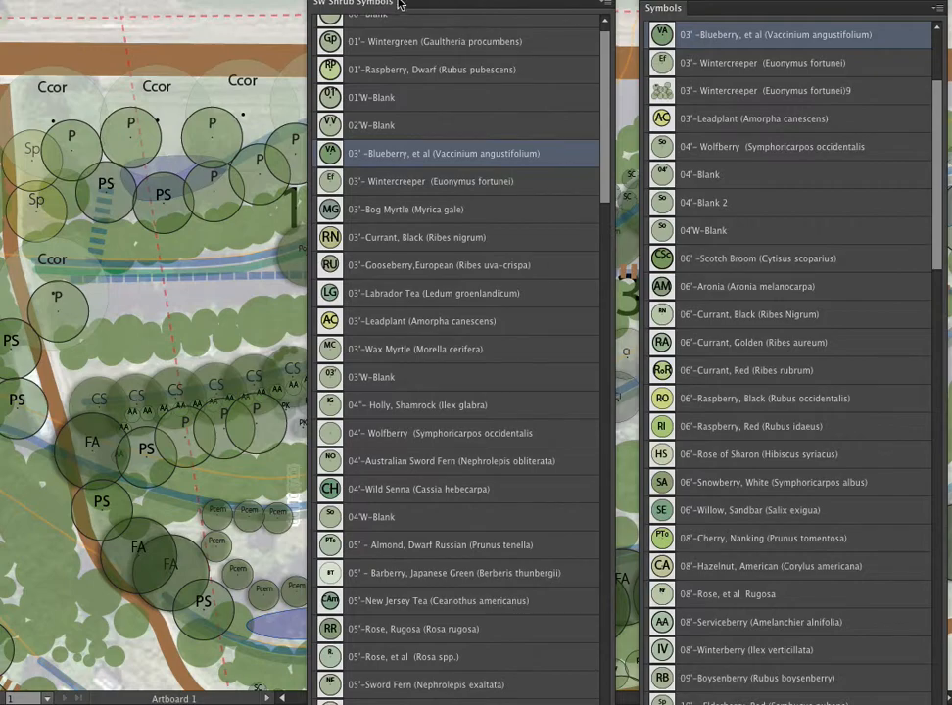
{"action": "left_click_drag", "start_coordinate": [403, 7], "coordinate": [399, 21]}
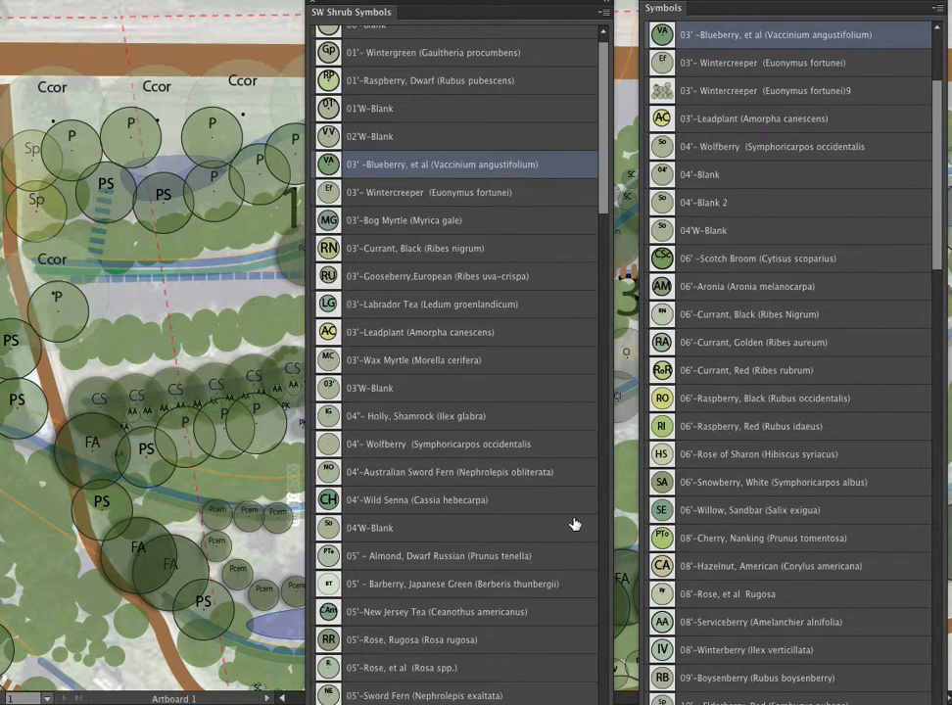
{"action": "left_click", "coordinate": [658, 702]}
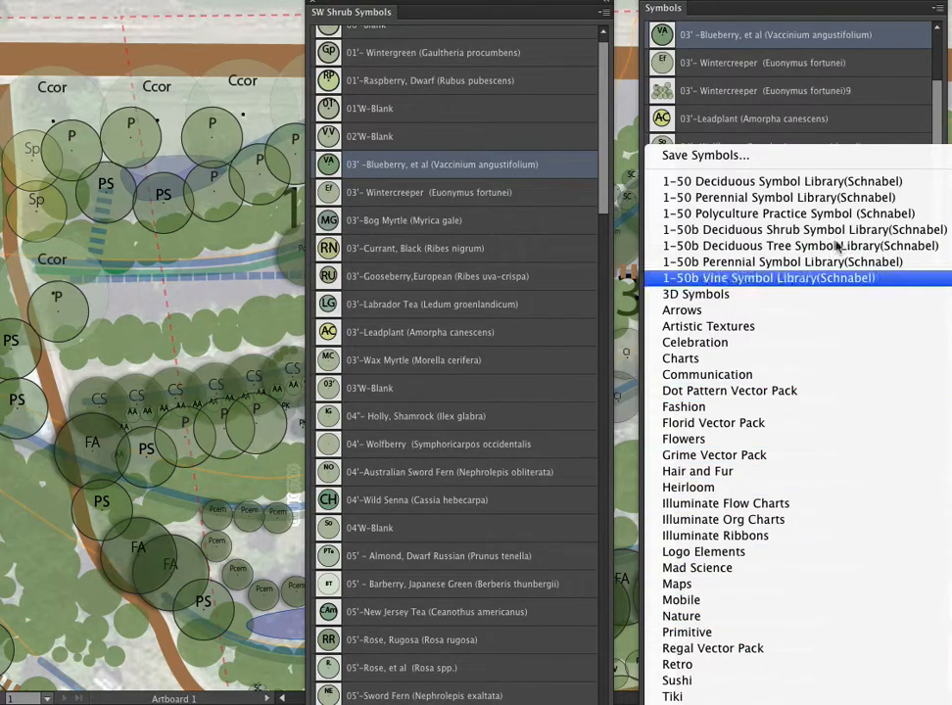
{"action": "left_click", "coordinate": [635, 162]}
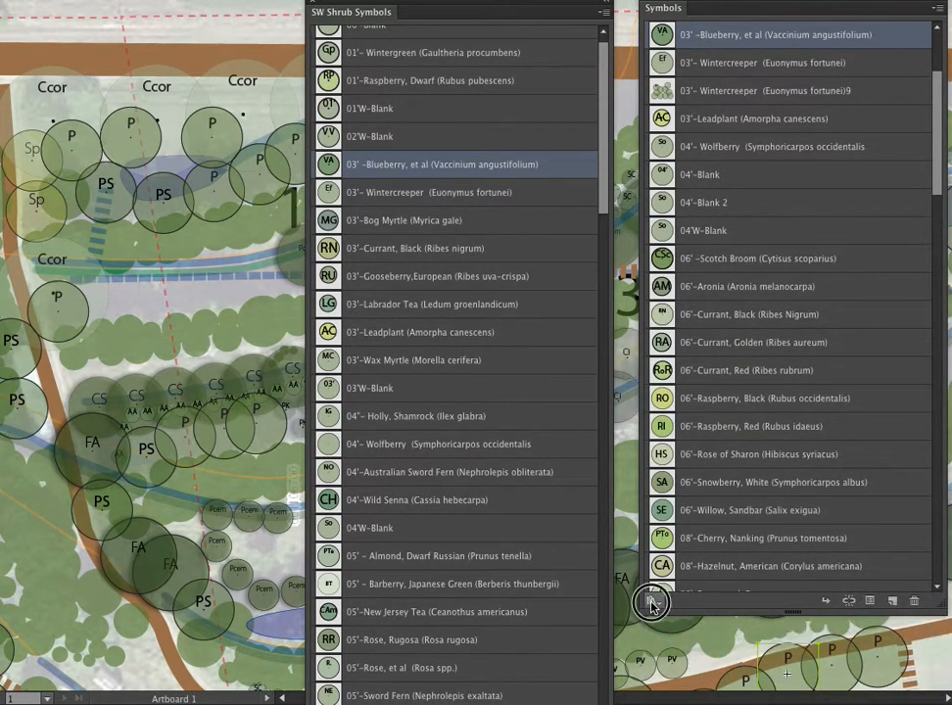
{"action": "left_click", "coordinate": [651, 629]}
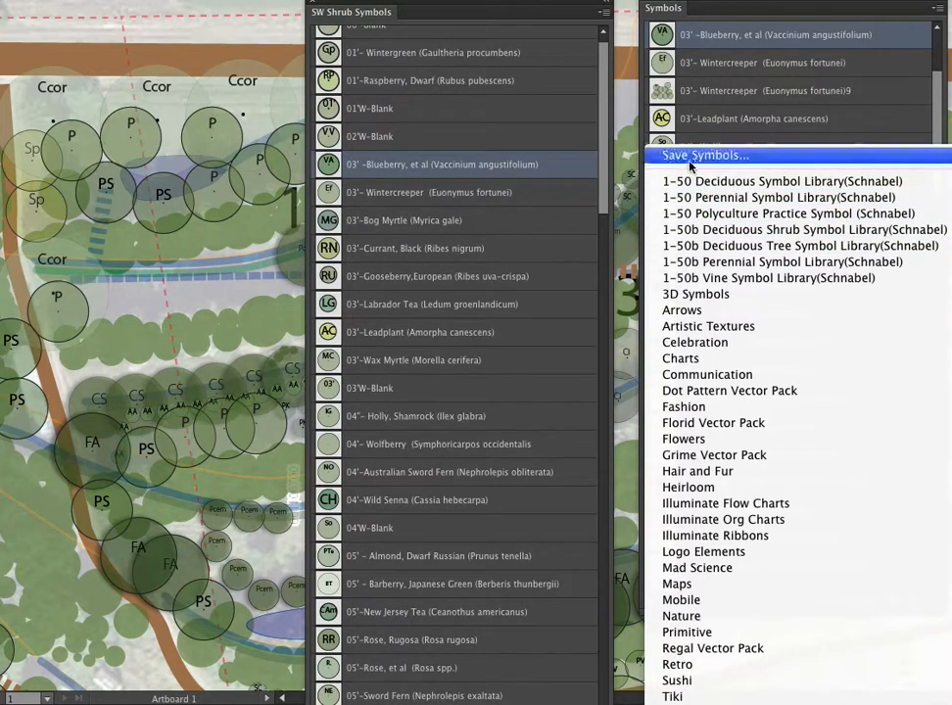
{"action": "left_click", "coordinate": [625, 111]}
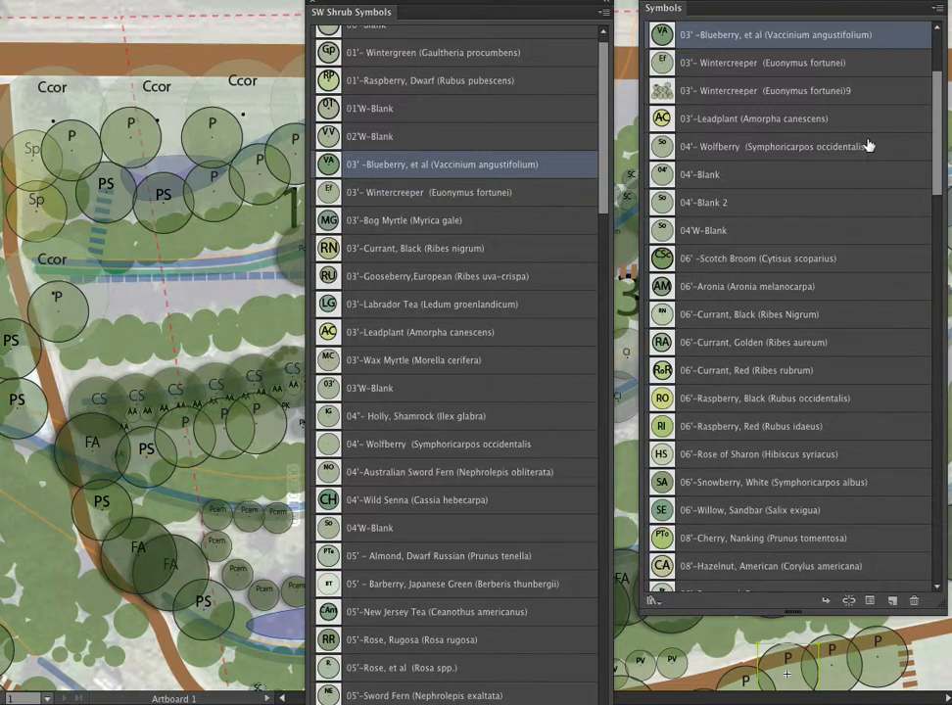
- Move the SW Shrub Symbols library out of the way and show the first entries of the plan's own symbols
{"action": "scroll", "coordinate": [930, 66], "scroll_direction": "up", "scroll_amount": 5}
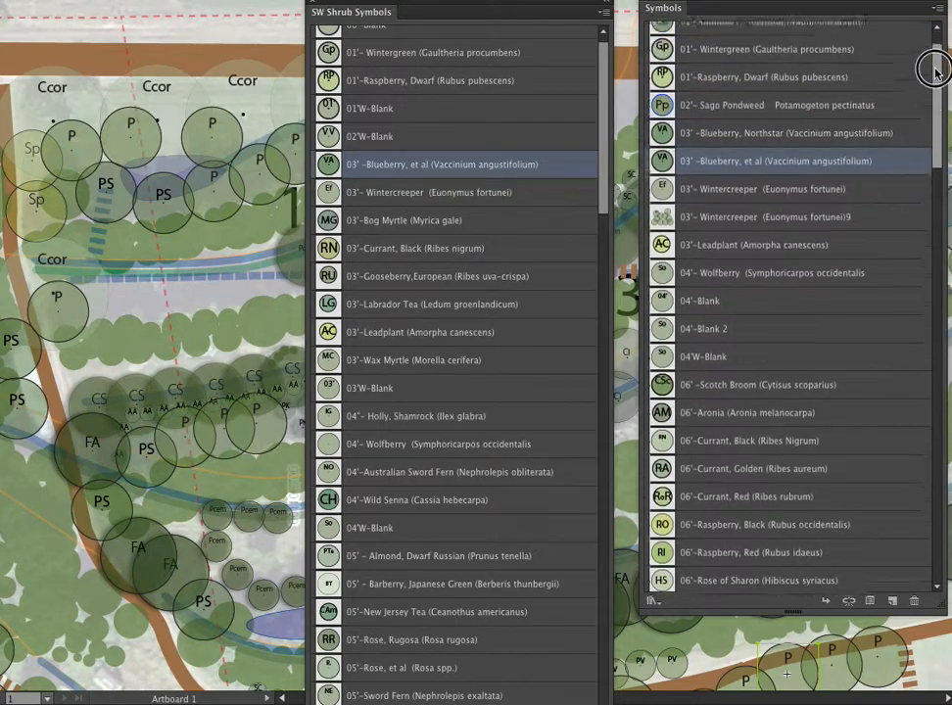
{"action": "left_click_drag", "start_coordinate": [388, 14], "coordinate": [951, 17]}
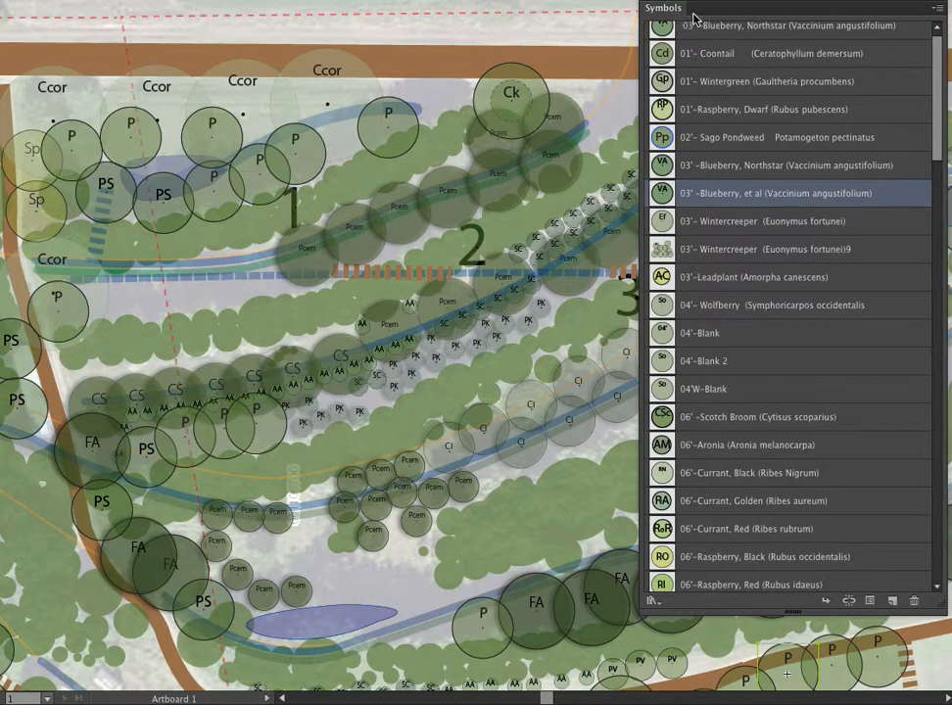
{"action": "scroll", "coordinate": [937, 112], "scroll_direction": "up", "scroll_amount": 1}
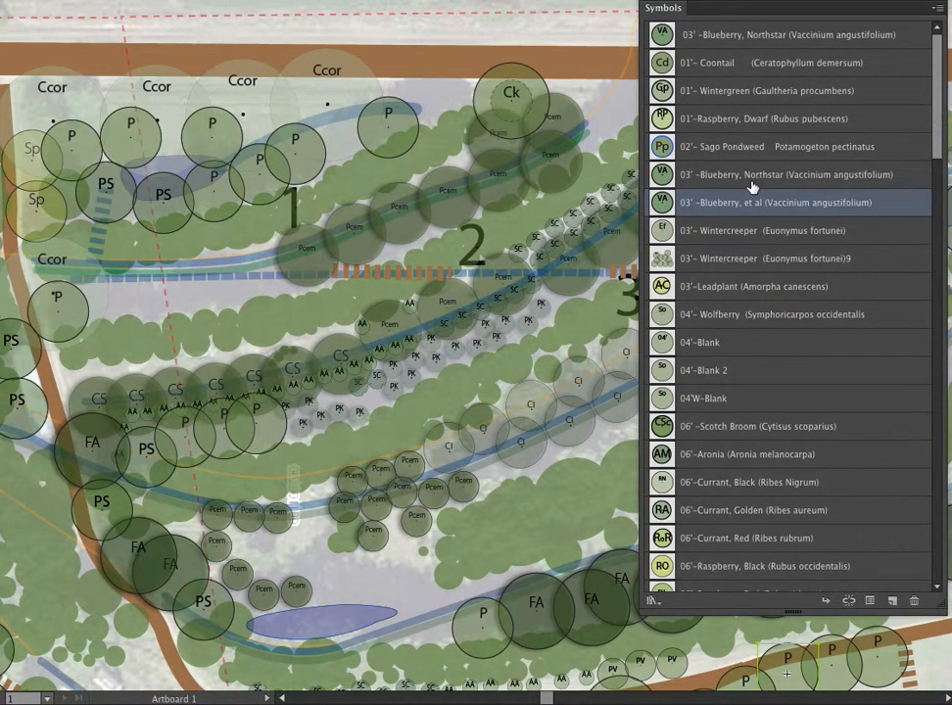
- Bring the plan area with the house, gardens and roadside row of P trees into view
{"action": "left_click_drag", "start_coordinate": [199, 483], "coordinate": [480, 39]}
{"action": "left_click_drag", "start_coordinate": [343, 392], "coordinate": [57, 249]}
{"action": "left_click_drag", "start_coordinate": [355, 235], "coordinate": [69, 390]}
{"action": "left_click_drag", "start_coordinate": [260, 310], "coordinate": [268, 406]}
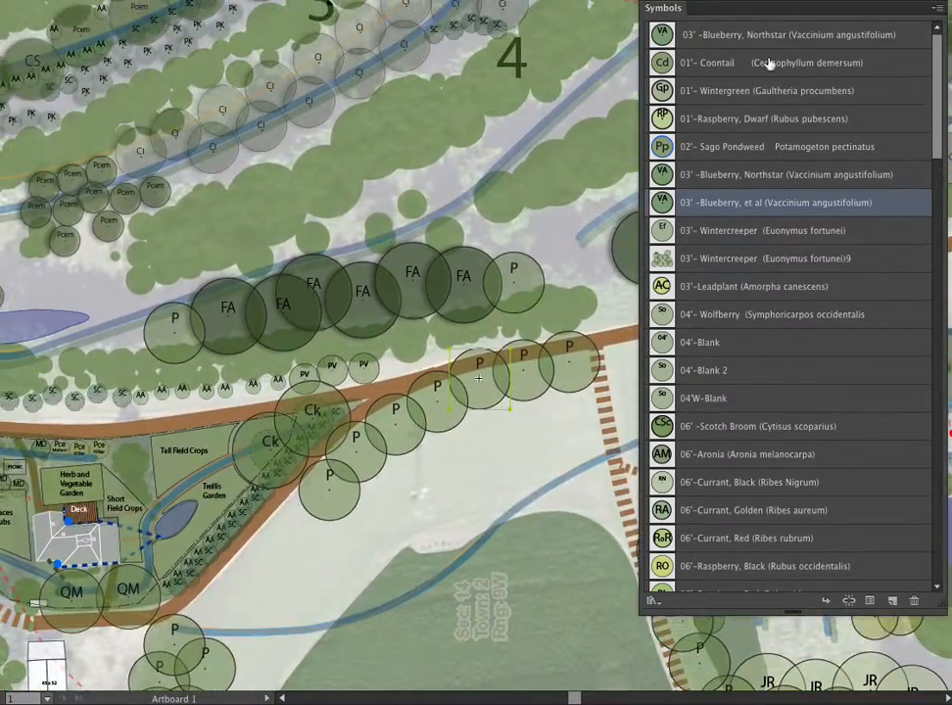